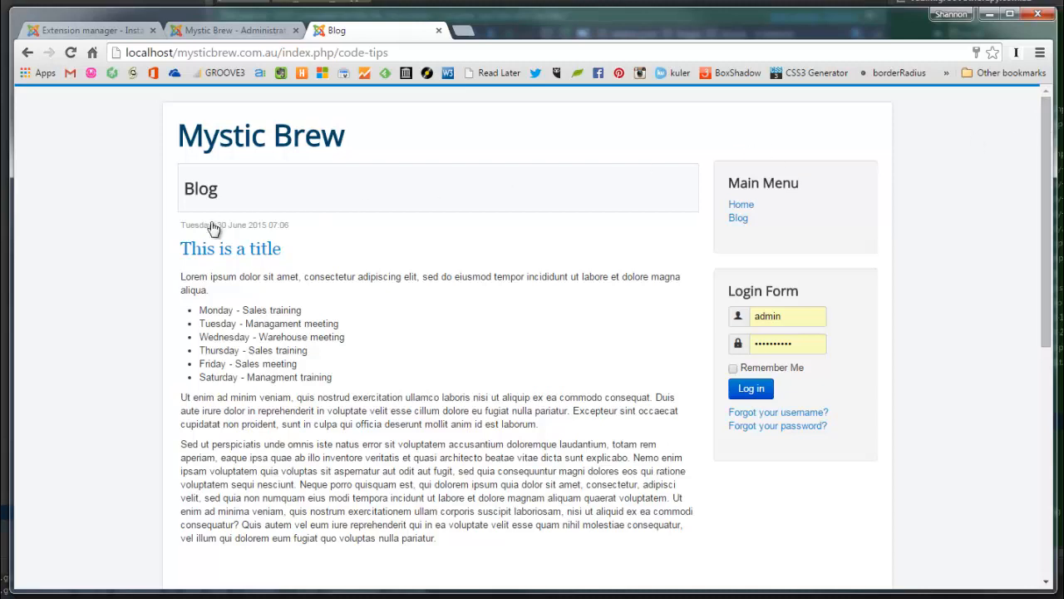
Review the full-length text and bulleted list of the "This is a title" post on the Blog page
{"action": "left_click_drag", "start_coordinate": [191, 313], "coordinate": [264, 366]}
{"action": "left_click", "coordinate": [291, 396]}
{"action": "left_click_drag", "start_coordinate": [1044, 229], "coordinate": [1045, 252]}
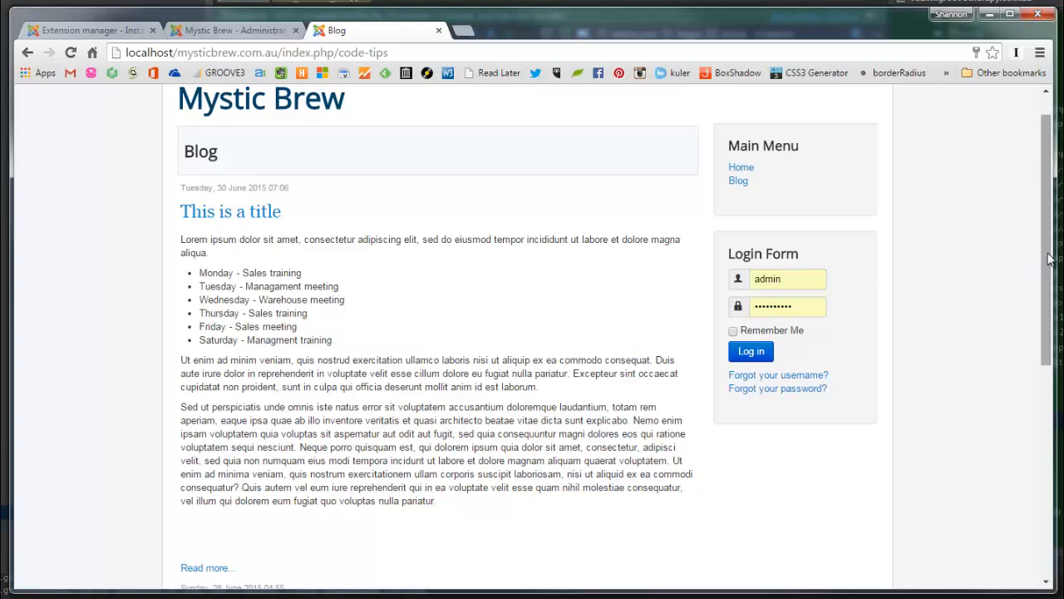
{"action": "left_click_drag", "start_coordinate": [1050, 260], "coordinate": [1050, 253]}
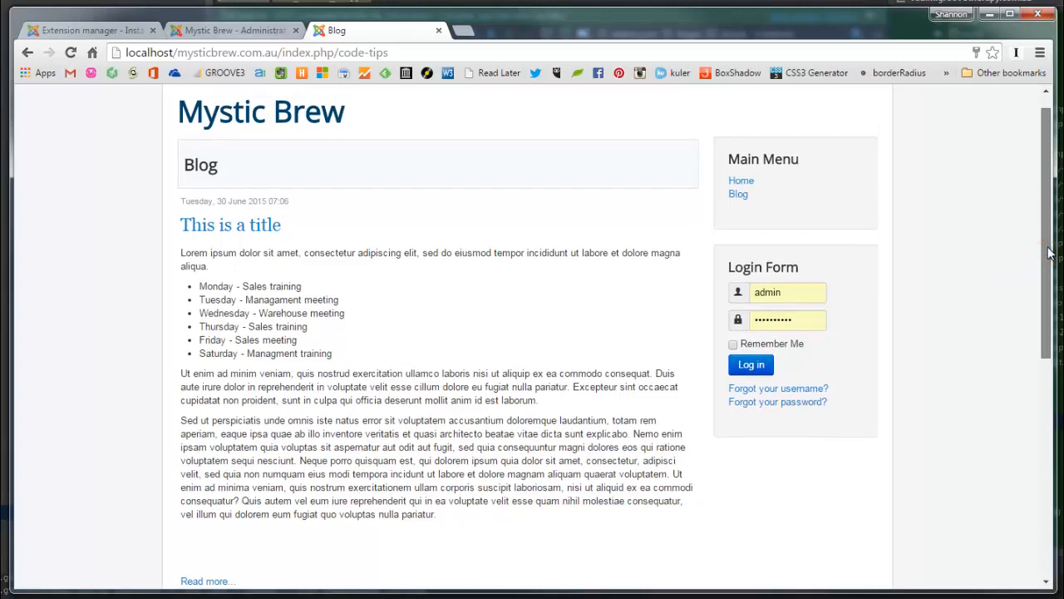
Open the K2 Blog category for editing in the Joomla administrator and expand its item view options in category listings
{"action": "left_click", "coordinate": [234, 30]}
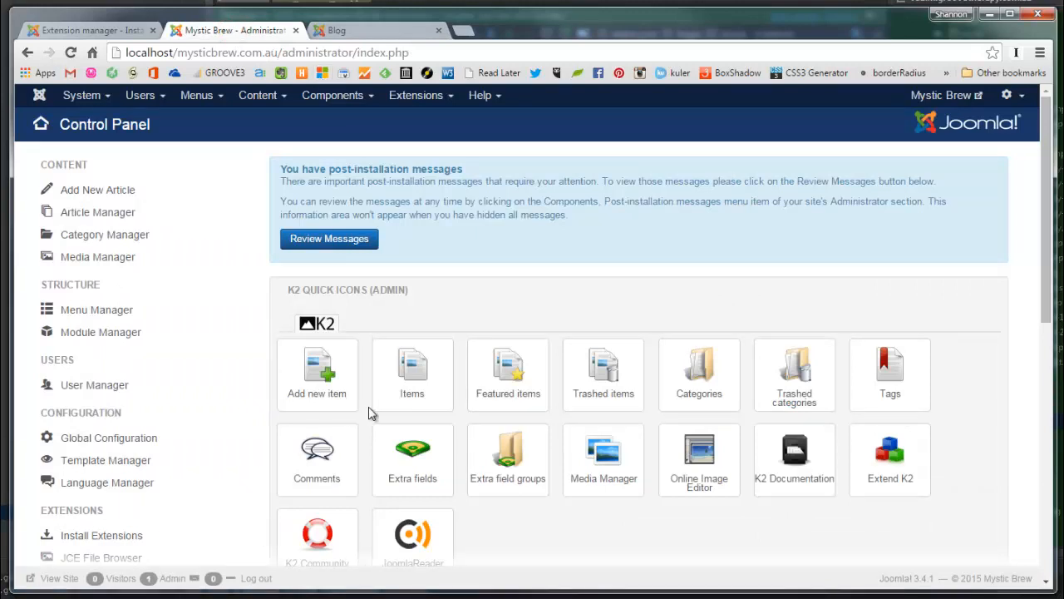
{"action": "left_click", "coordinate": [717, 393]}
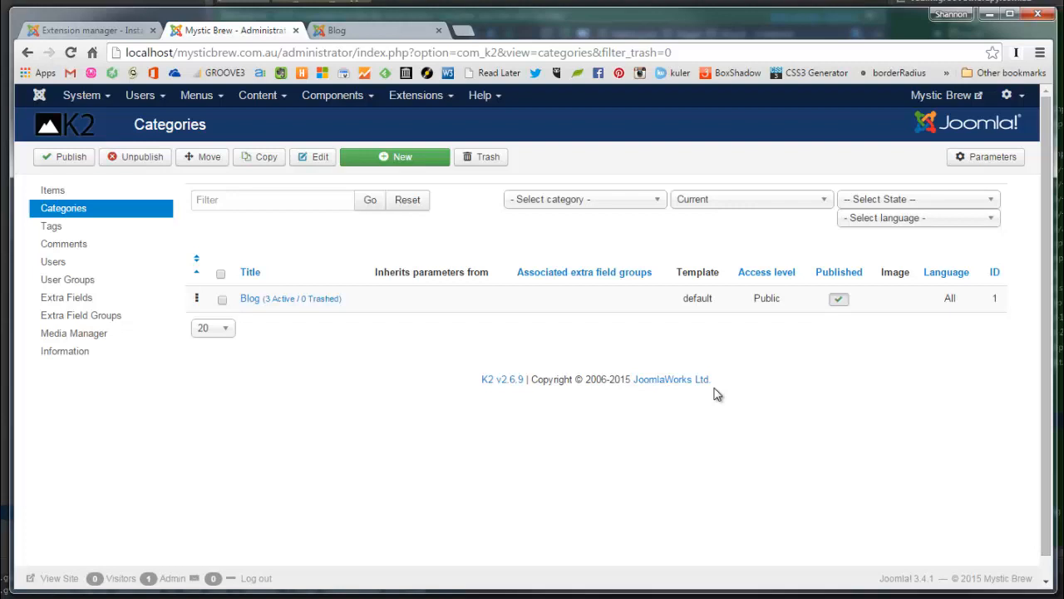
{"action": "left_click", "coordinate": [260, 300]}
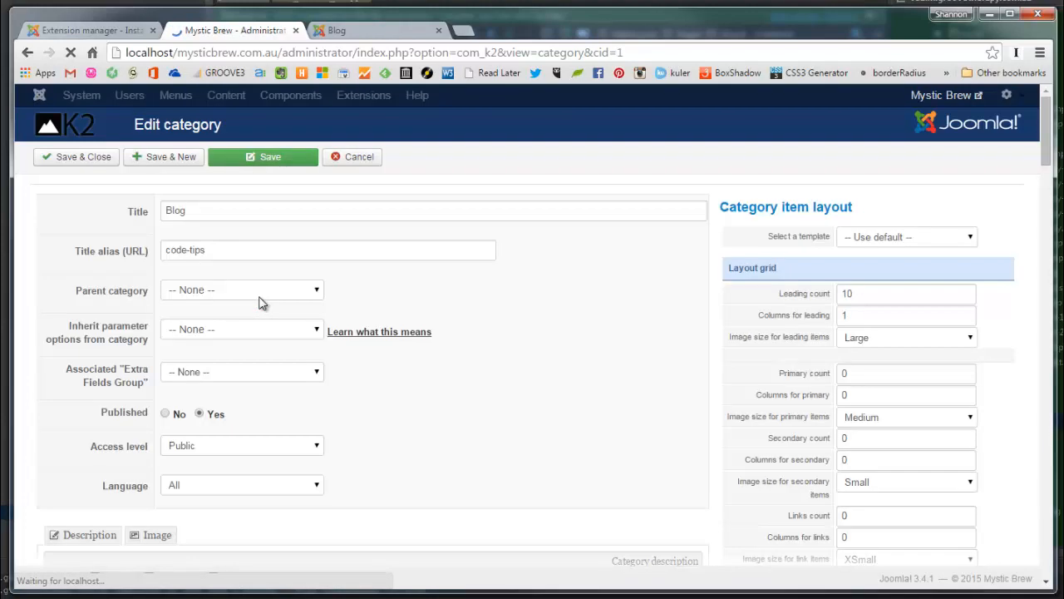
{"action": "left_click", "coordinate": [765, 202]}
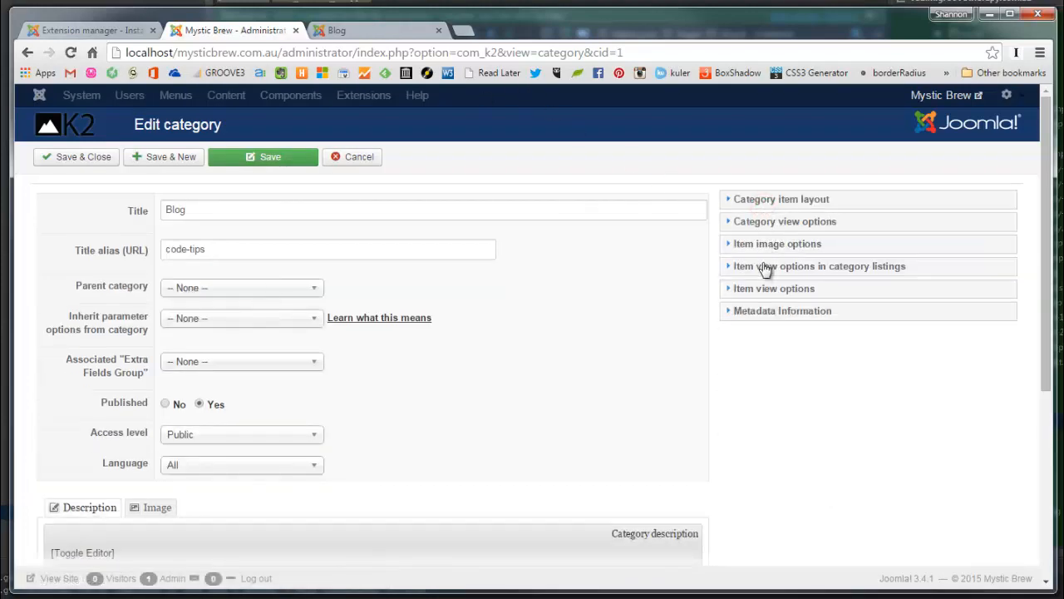
{"action": "left_click", "coordinate": [952, 268]}
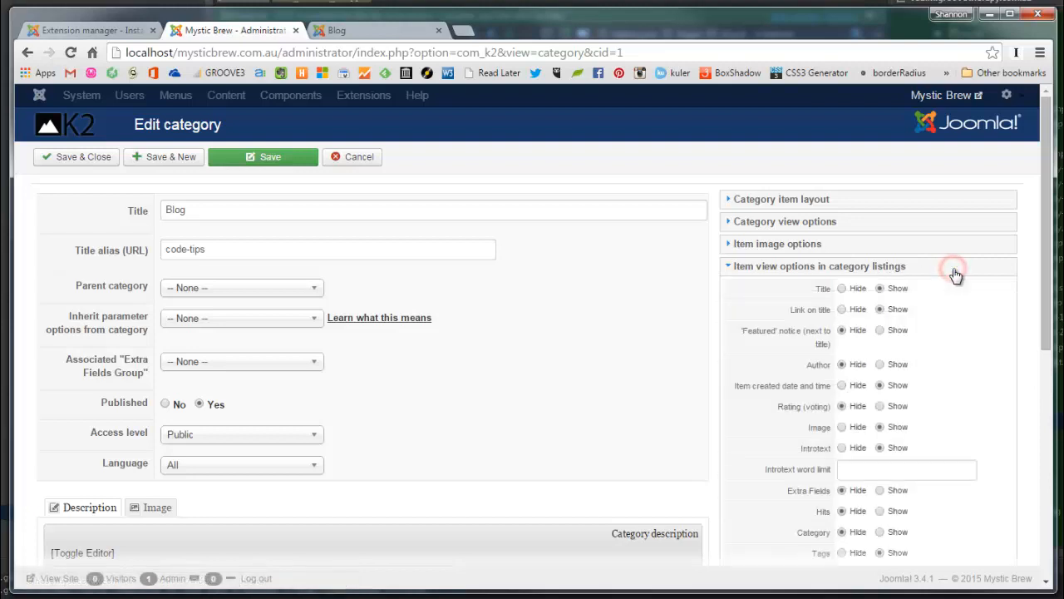
Set the Blog category's introtext word limit to 100, save the category and reload the public Blog page
{"action": "mouse_move", "coordinate": [751, 473]}
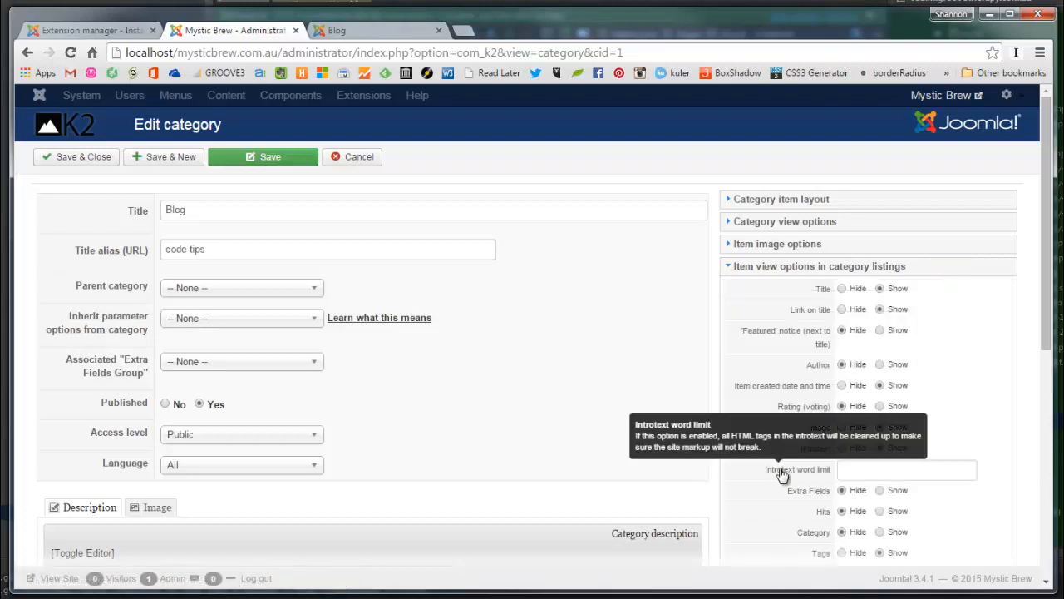
{"action": "left_click", "coordinate": [940, 471]}
{"action": "type", "text": "100"}
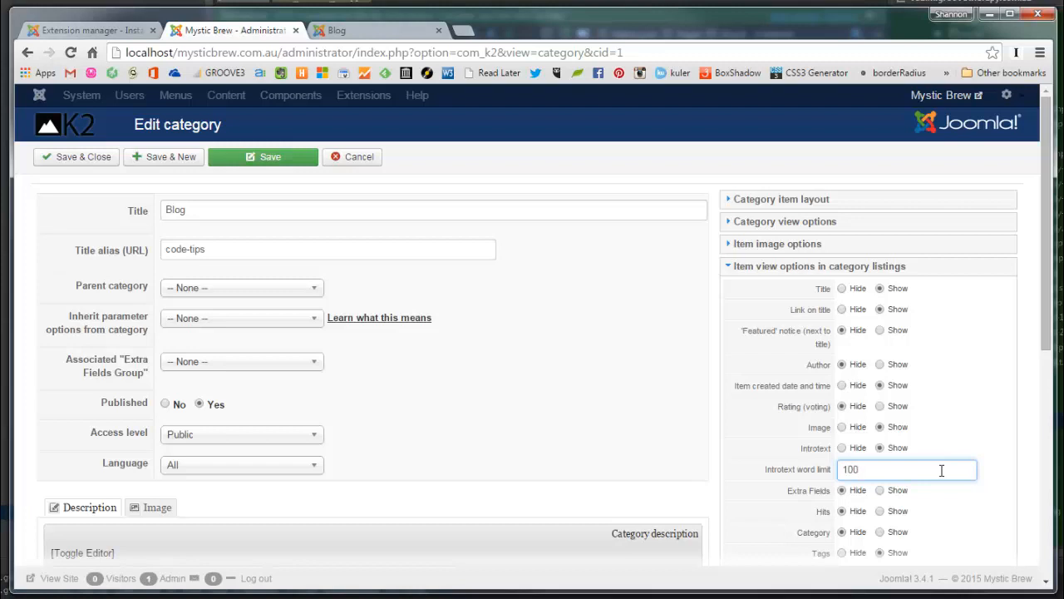
{"action": "left_click", "coordinate": [255, 159]}
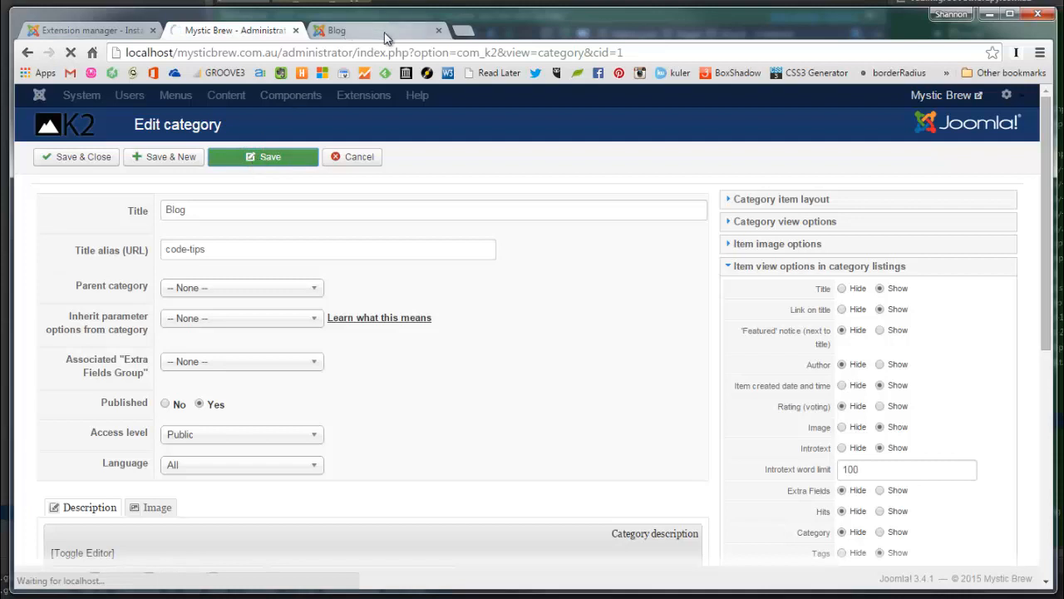
{"action": "left_click", "coordinate": [349, 33]}
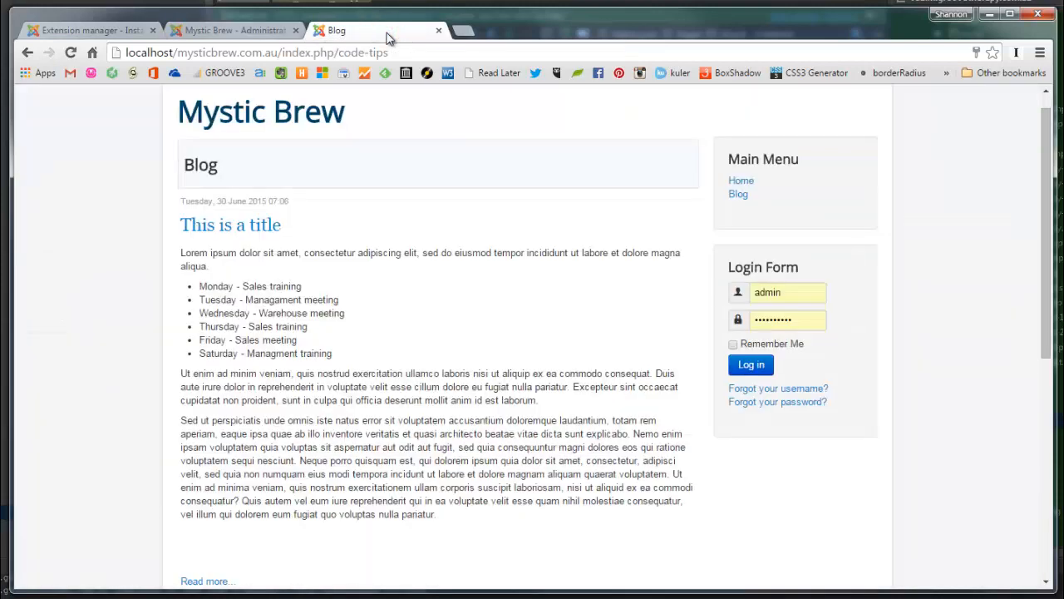
{"action": "key", "text": "F5"}
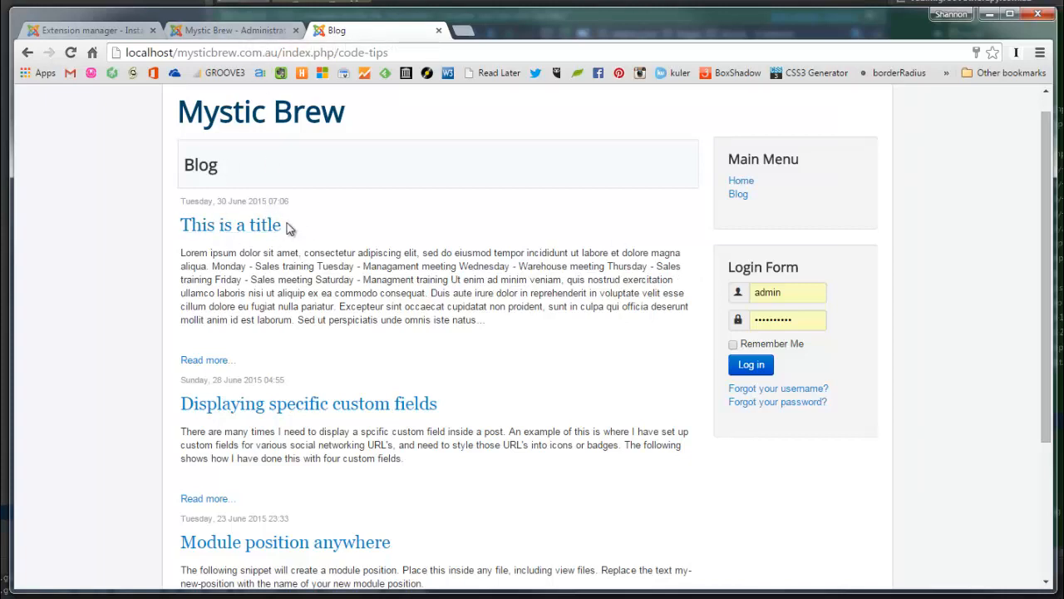
Close the category and open the K2 item "This is a title" for editing at its content editor
{"action": "left_click", "coordinate": [207, 33]}
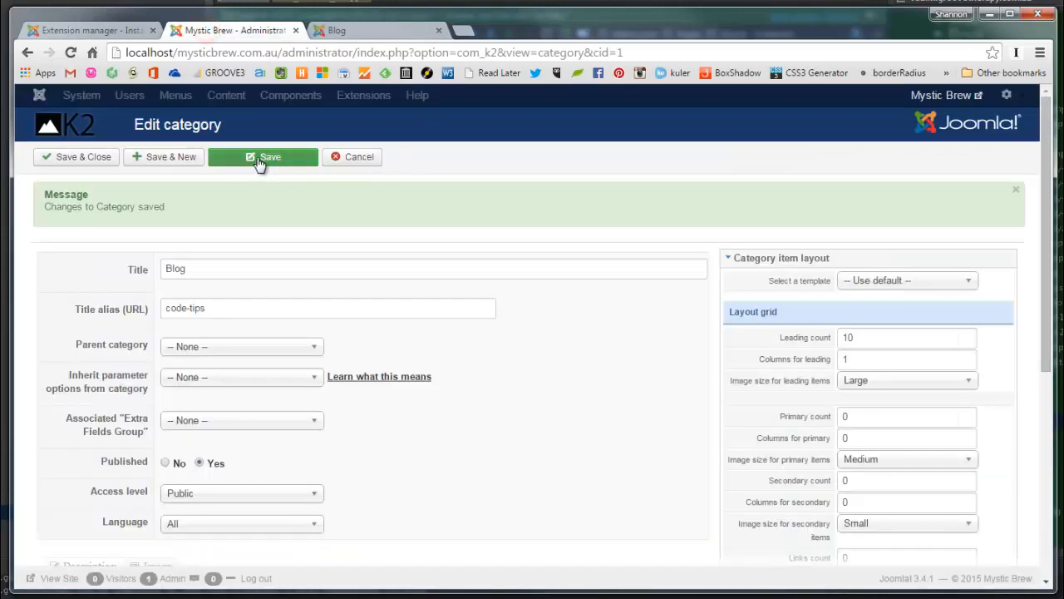
{"action": "left_click", "coordinate": [360, 160]}
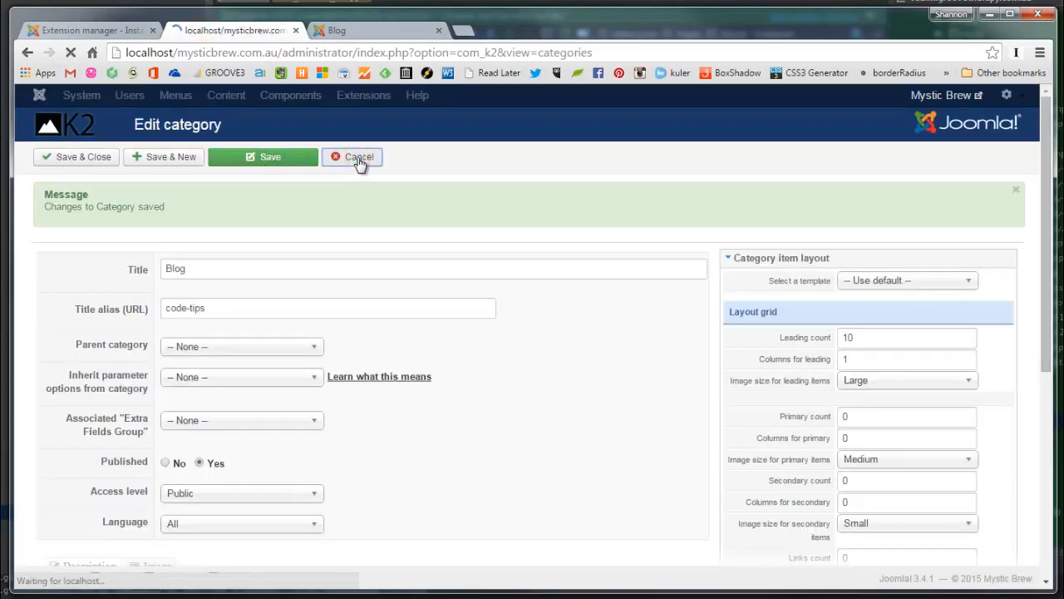
{"action": "left_click", "coordinate": [51, 189]}
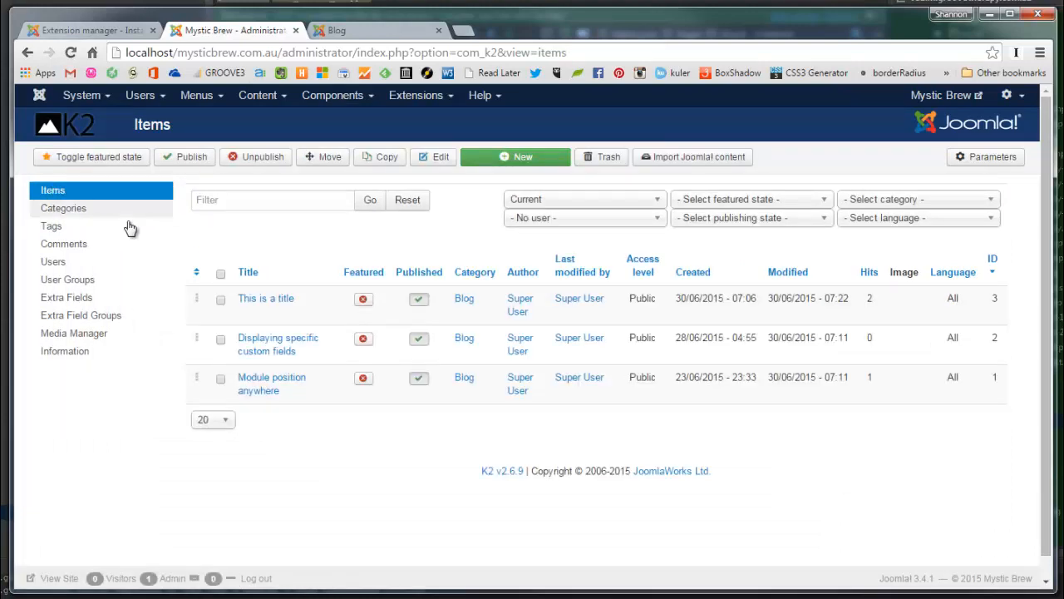
{"action": "left_click", "coordinate": [287, 299]}
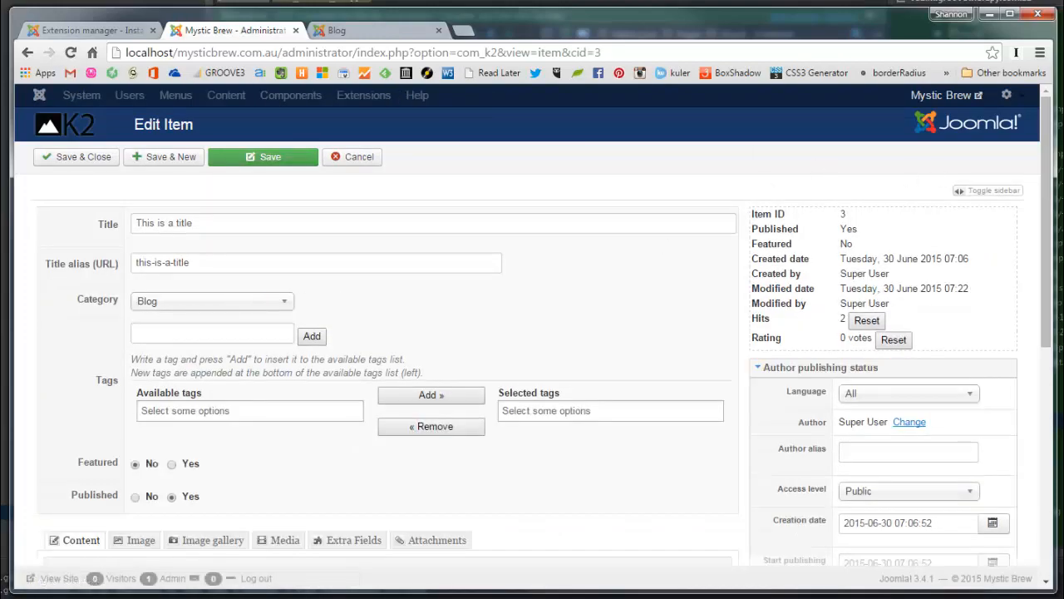
{"action": "left_click_drag", "start_coordinate": [1046, 109], "coordinate": [1043, 306]}
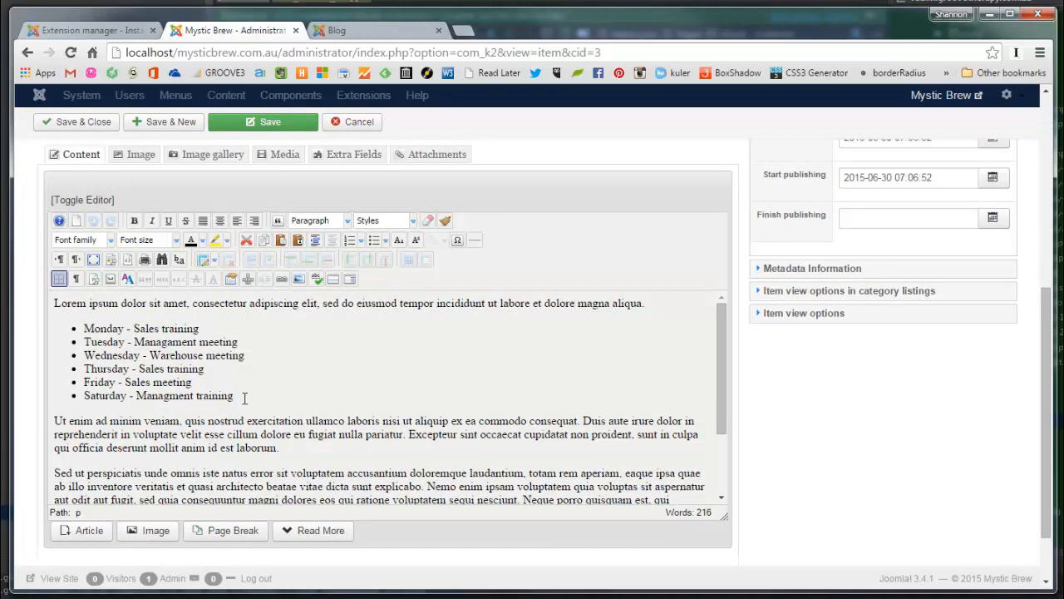
Show the item's content as HTML source and examine the opening and closing tags of the bulleted list
{"action": "left_click_drag", "start_coordinate": [252, 399], "coordinate": [57, 318]}
{"action": "left_click", "coordinate": [491, 372]}
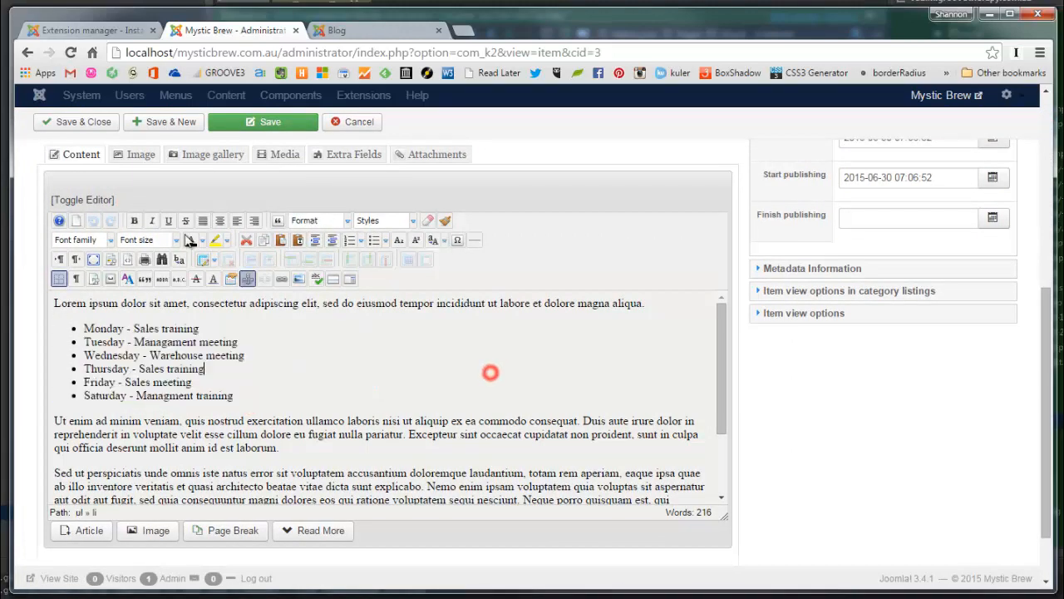
{"action": "left_click", "coordinate": [72, 201]}
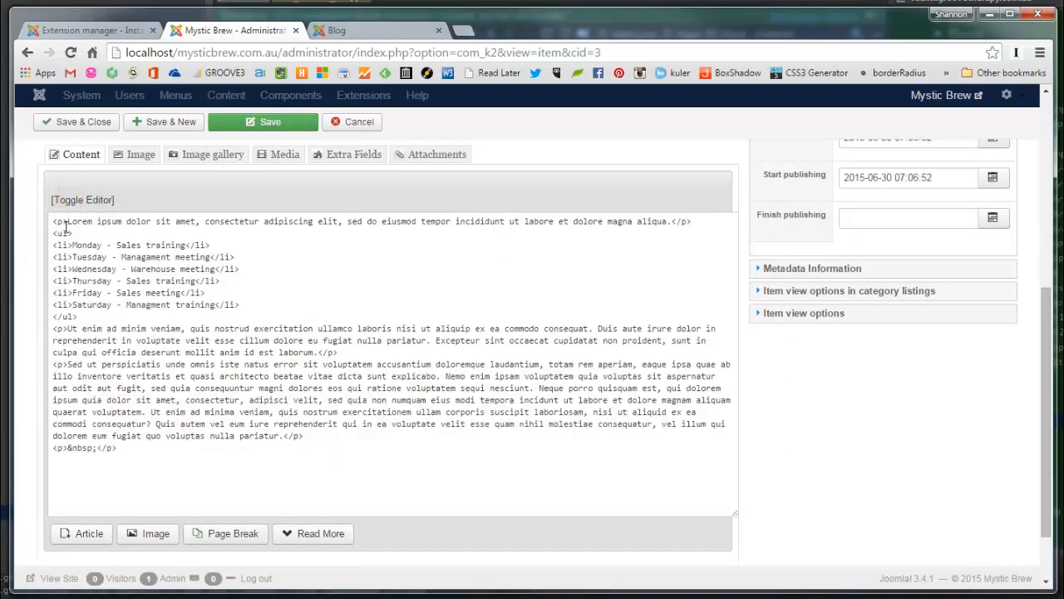
{"action": "left_click_drag", "start_coordinate": [55, 232], "coordinate": [75, 234]}
{"action": "left_click_drag", "start_coordinate": [80, 319], "coordinate": [54, 317]}
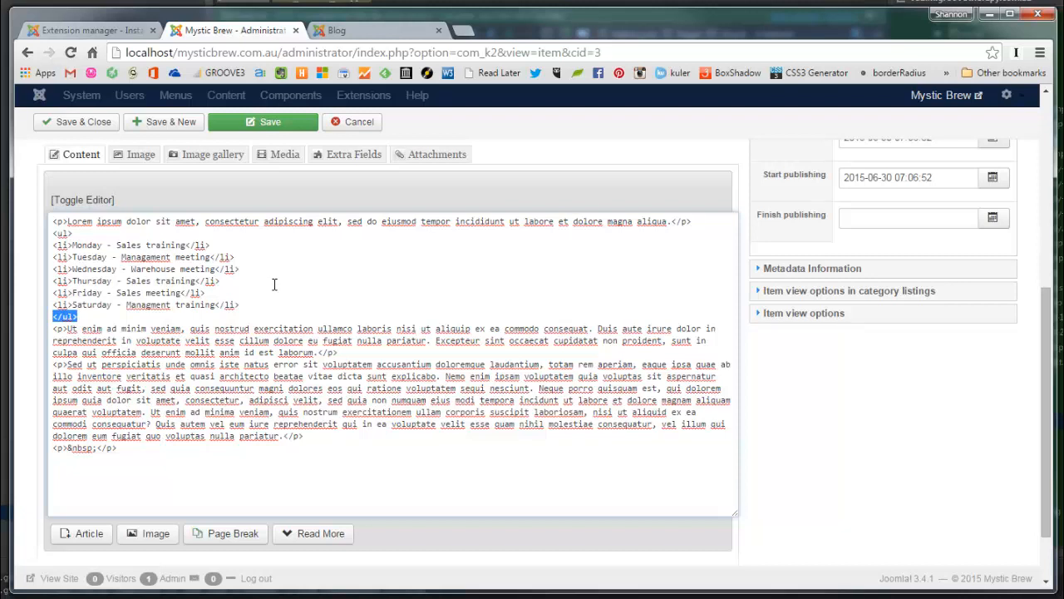
{"action": "left_click", "coordinate": [55, 234]}
{"action": "triple_click", "coordinate": [54, 246]}
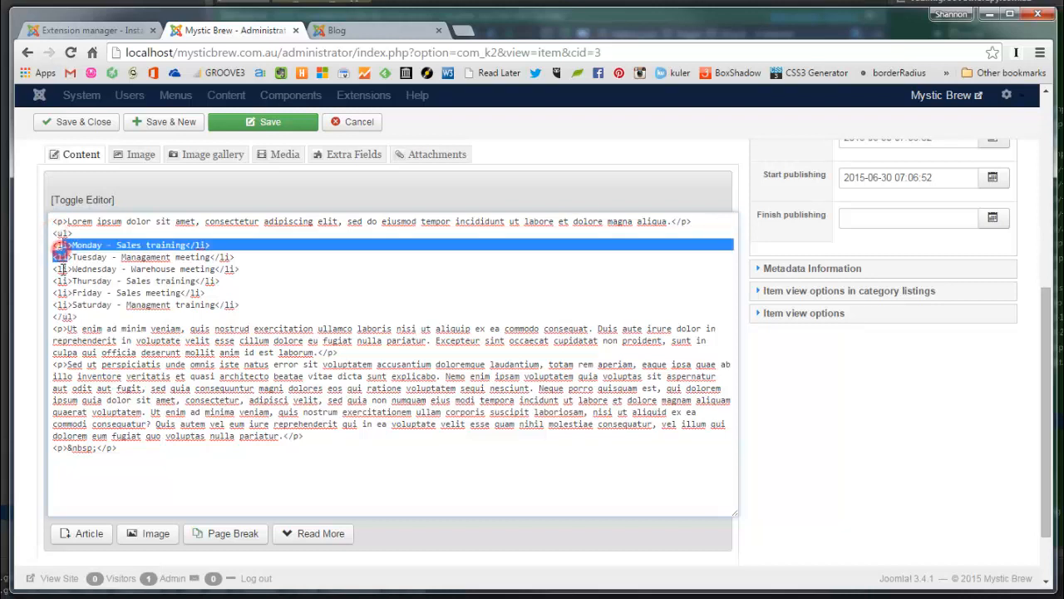
{"action": "triple_click", "coordinate": [58, 269]}
{"action": "left_click", "coordinate": [233, 297]}
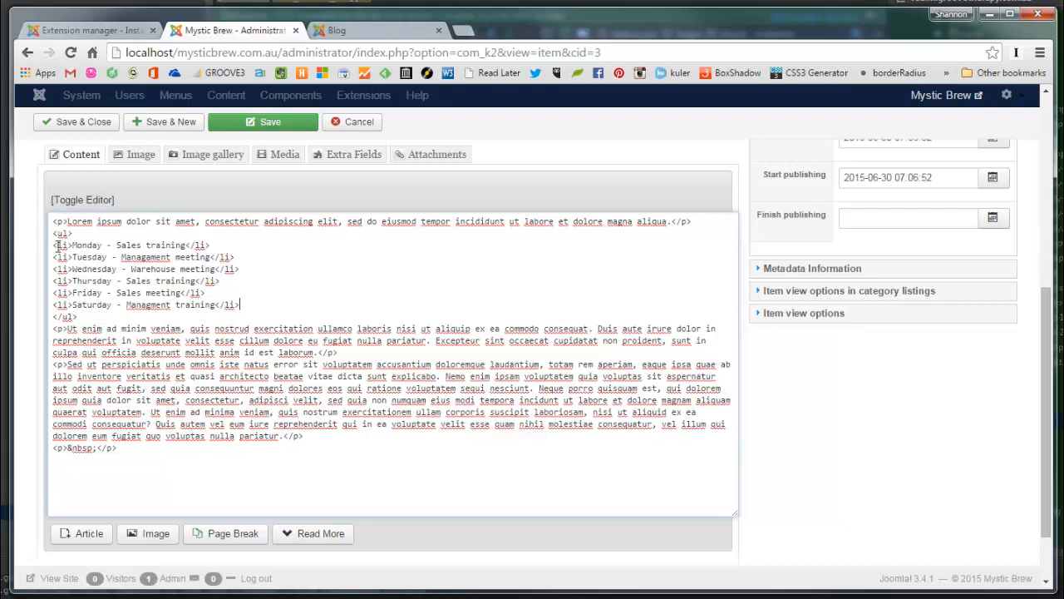
Insert blank lines after the Thursday list item in the source and add a "<read more>" placeholder between them
{"action": "left_click", "coordinate": [226, 282]}
{"action": "key", "text": "Return"}
{"action": "key", "text": "Return"}
{"action": "key", "text": "Return"}
{"action": "key", "text": "Return"}
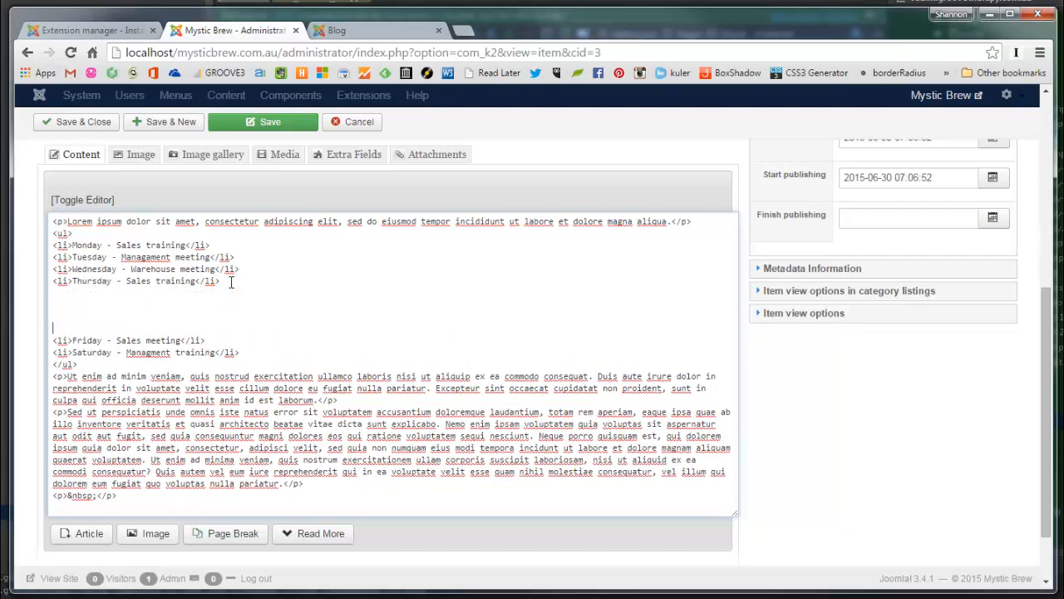
{"action": "key", "text": "Up"}
{"action": "key", "text": "Up"}
{"action": "type", "text": "<read nore>"}
{"action": "key", "text": "Delete"}
{"action": "type", "text": "m"}
Try deleting the opening list tag and part of the Monday item's tag, and undo the deletion
{"action": "key", "text": "Down"}
{"action": "key", "text": "Down"}
{"action": "left_click_drag", "start_coordinate": [53, 233], "coordinate": [71, 245]}
{"action": "key", "text": "Delete"}
{"action": "key", "text": "Delete"}
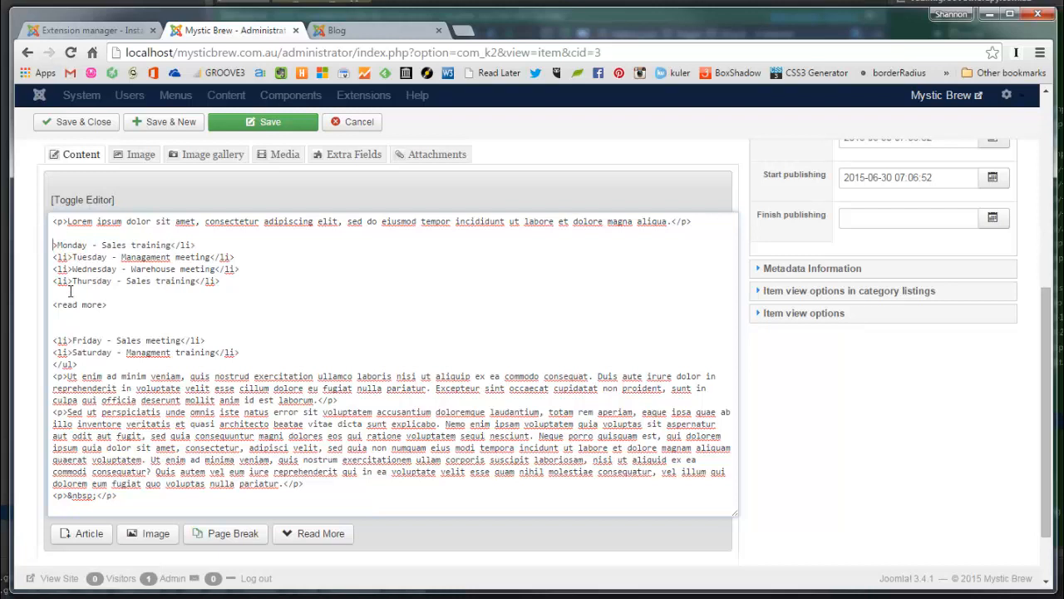
{"action": "key", "text": "ctrl+z"}
{"action": "key", "text": "ctrl+z"}
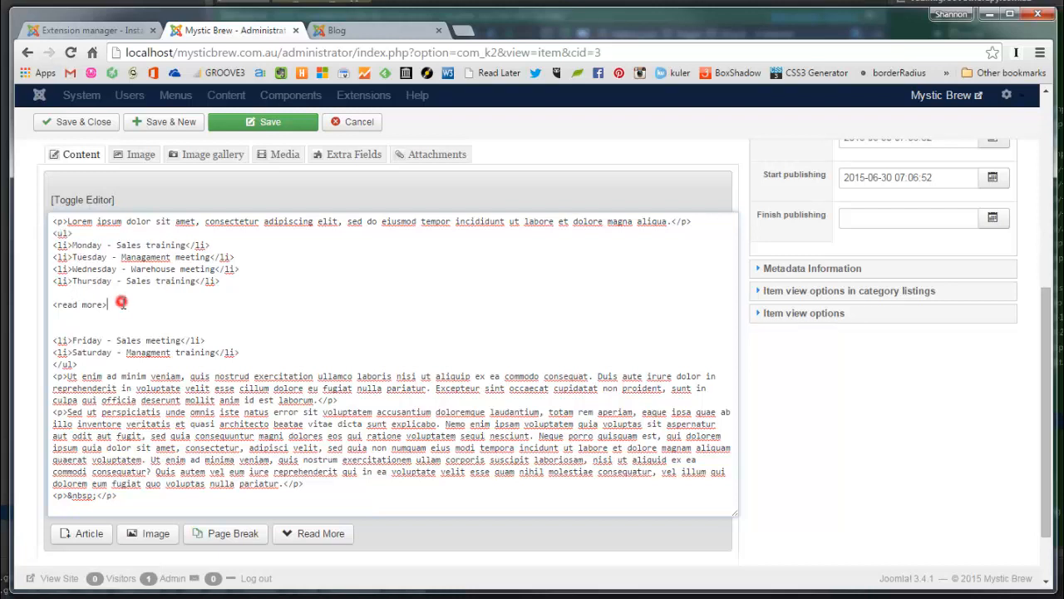
Delete the "<read more>" placeholder from the source and return to the visual editor
{"action": "left_click_drag", "start_coordinate": [123, 305], "coordinate": [44, 303]}
{"action": "key", "text": "Delete"}
{"action": "key", "text": "Delete"}
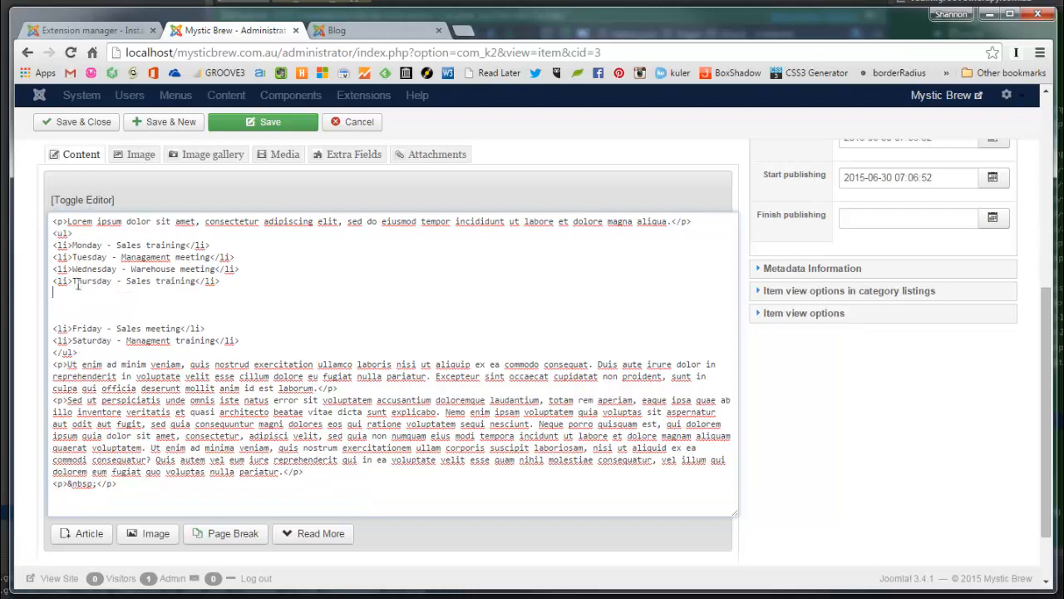
{"action": "left_click", "coordinate": [98, 201]}
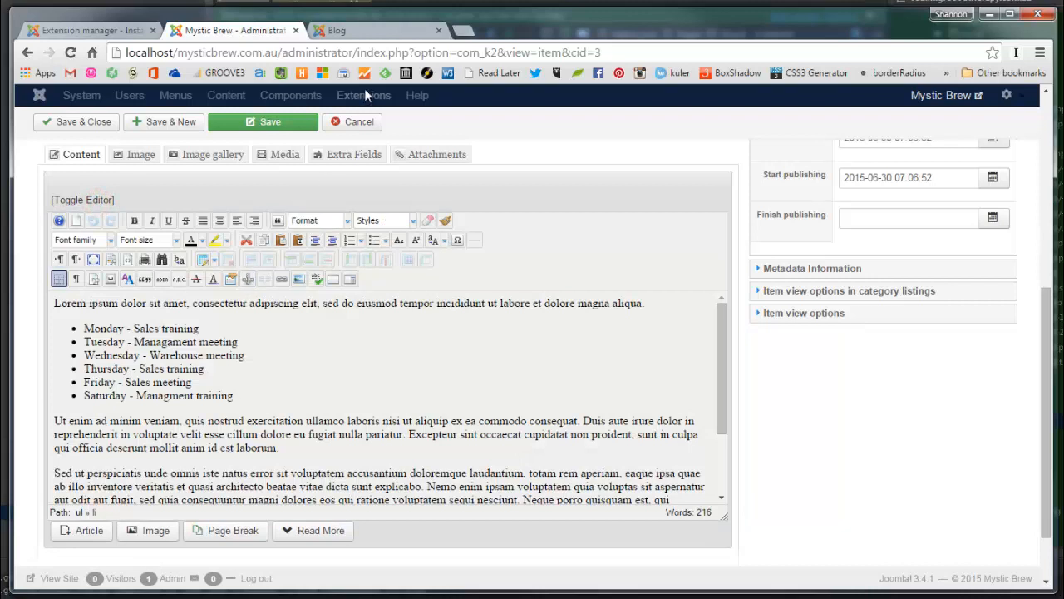
Examine on the Blog page how the word limit affects the list formatting in the "This is a title" excerpt
{"action": "left_click", "coordinate": [366, 30]}
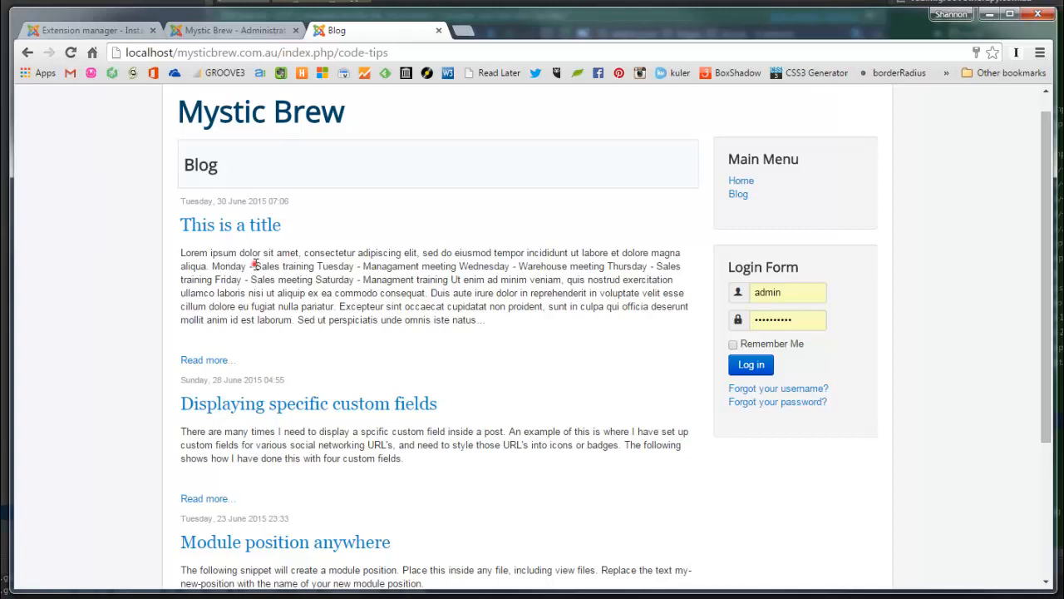
{"action": "left_click_drag", "start_coordinate": [249, 265], "coordinate": [459, 292]}
{"action": "left_click", "coordinate": [519, 328]}
{"action": "left_click_drag", "start_coordinate": [206, 264], "coordinate": [209, 268]}
{"action": "left_click", "coordinate": [214, 269]}
Insert a Read More break after the first paragraph of the "This is a title" item and save the item
{"action": "left_click", "coordinate": [240, 30]}
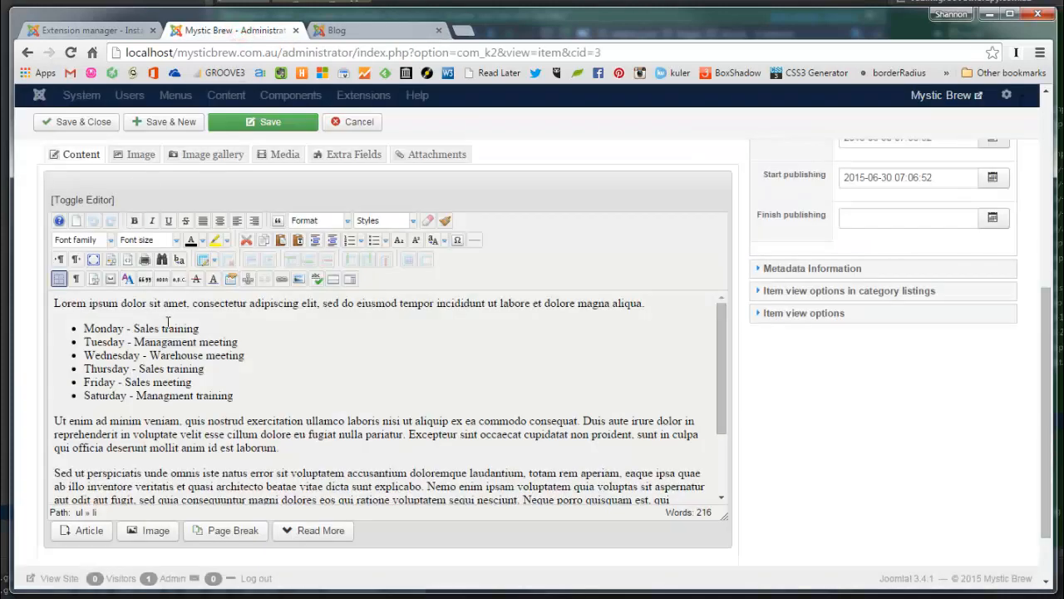
{"action": "left_click", "coordinate": [649, 302]}
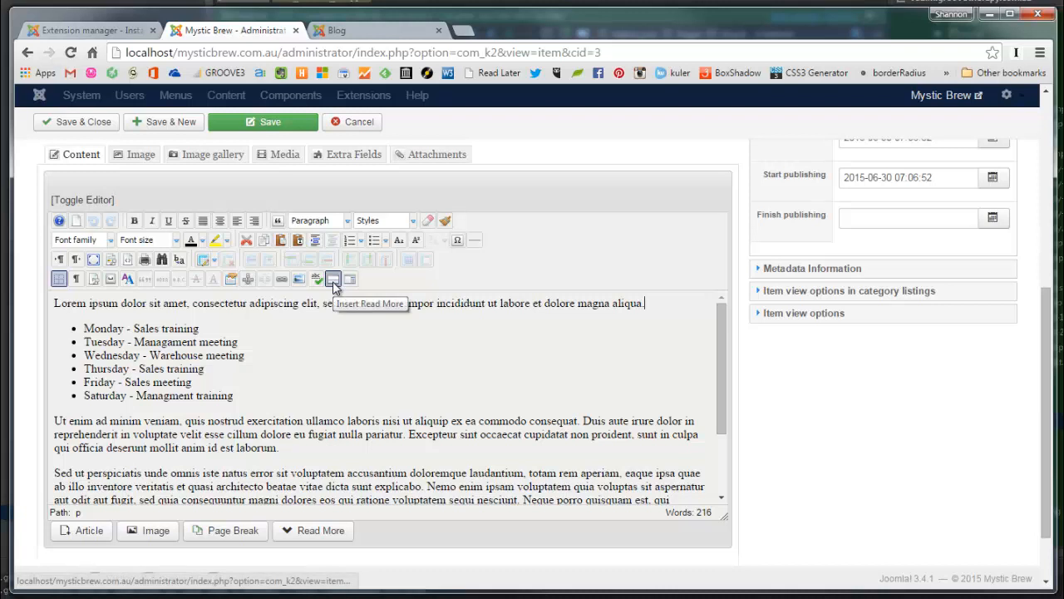
{"action": "left_click", "coordinate": [325, 538]}
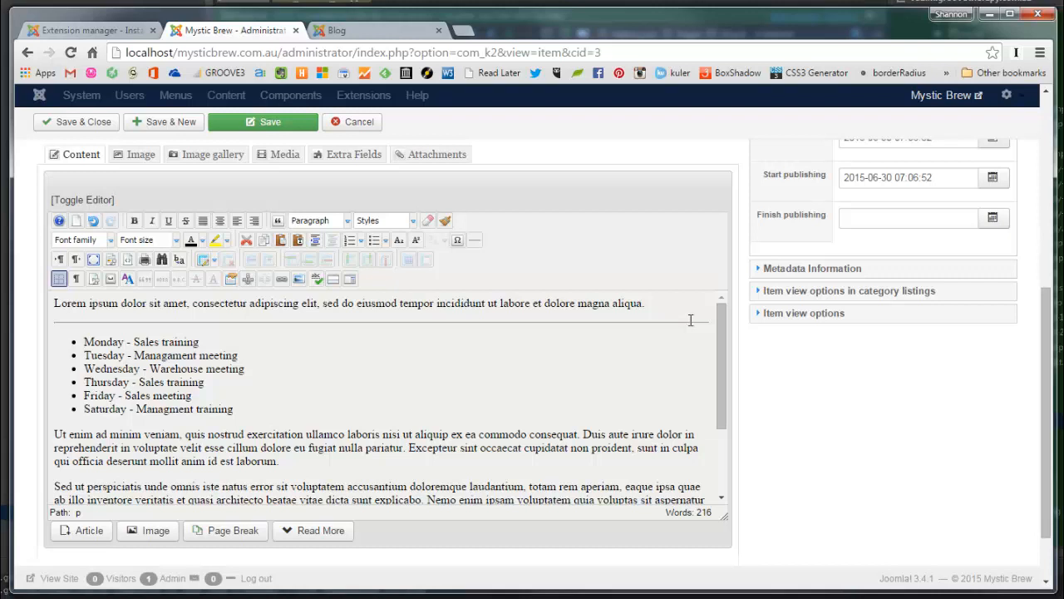
{"action": "left_click", "coordinate": [300, 123]}
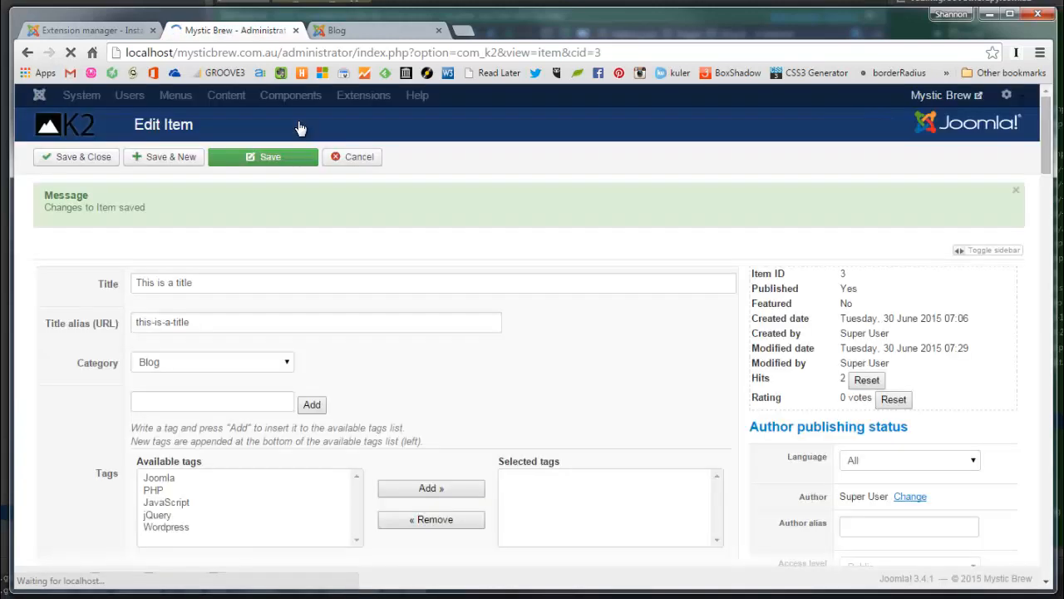
Reload the public Blog page and open the "This is a title" post to check its full text
{"action": "left_click", "coordinate": [381, 33]}
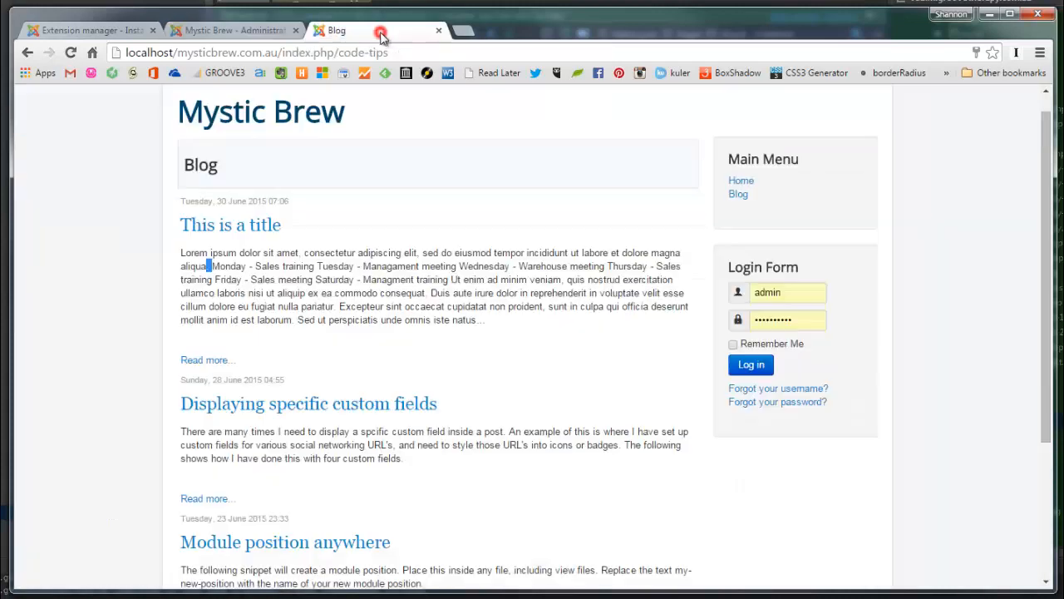
{"action": "key", "text": "F5"}
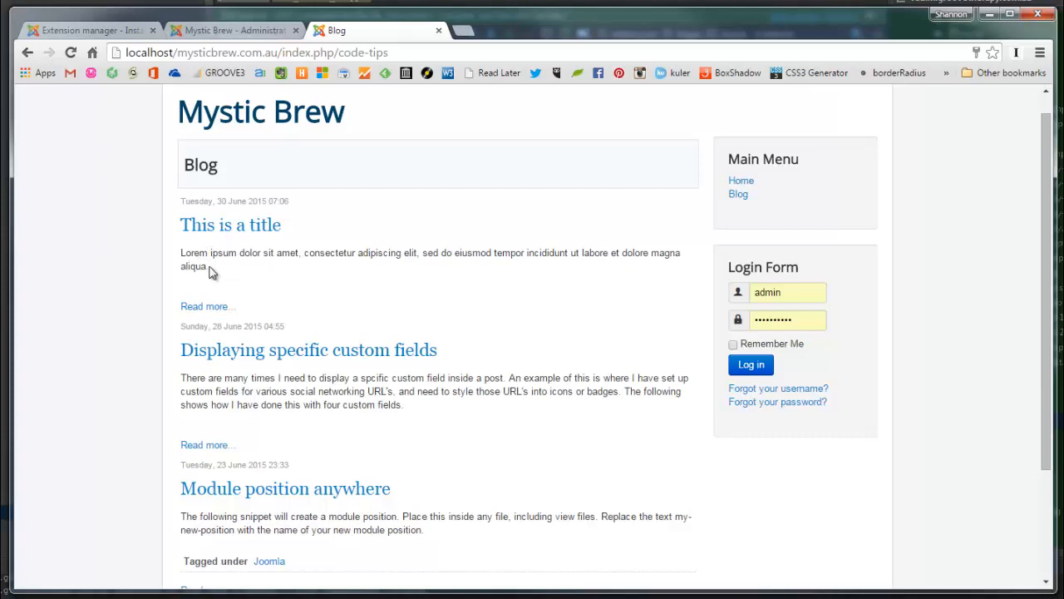
{"action": "left_click", "coordinate": [234, 229]}
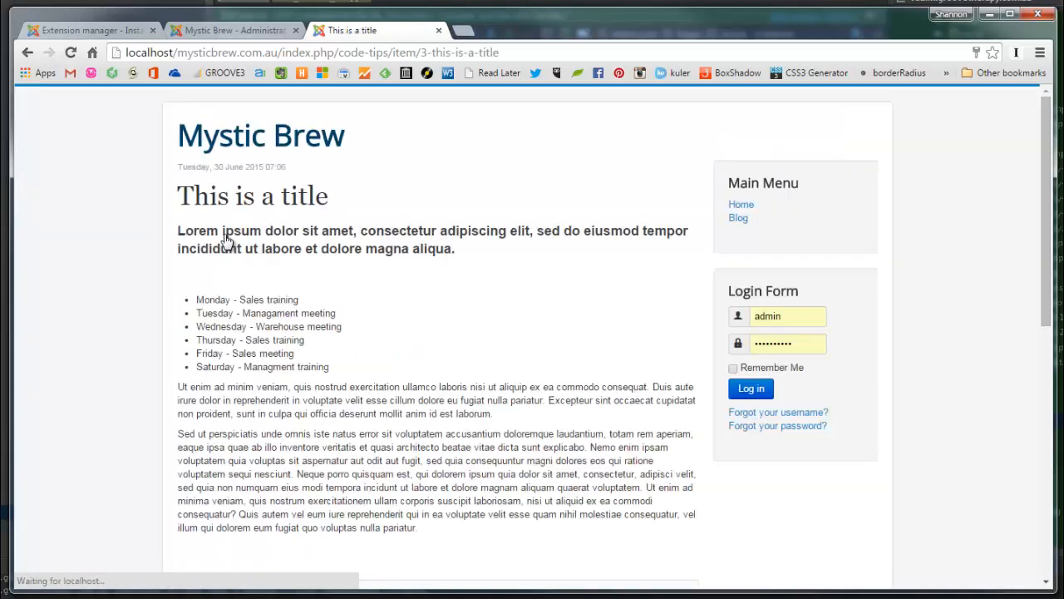